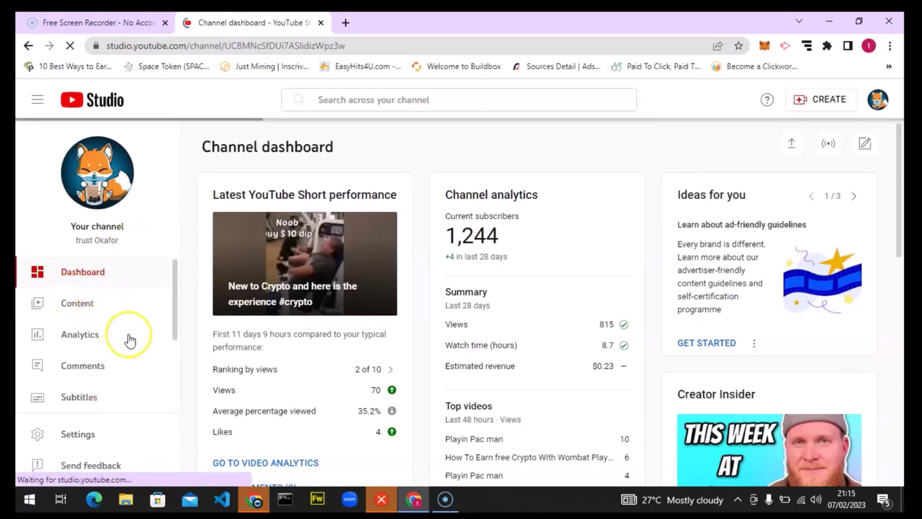
Open the 'How To Play Crazy Snake Game' video's details from the channel Content list.
click(78, 337)
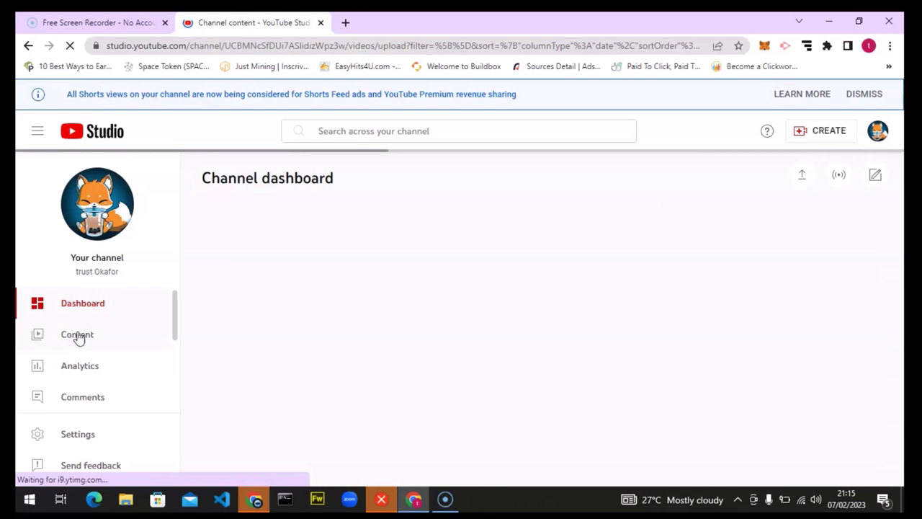
click(78, 335)
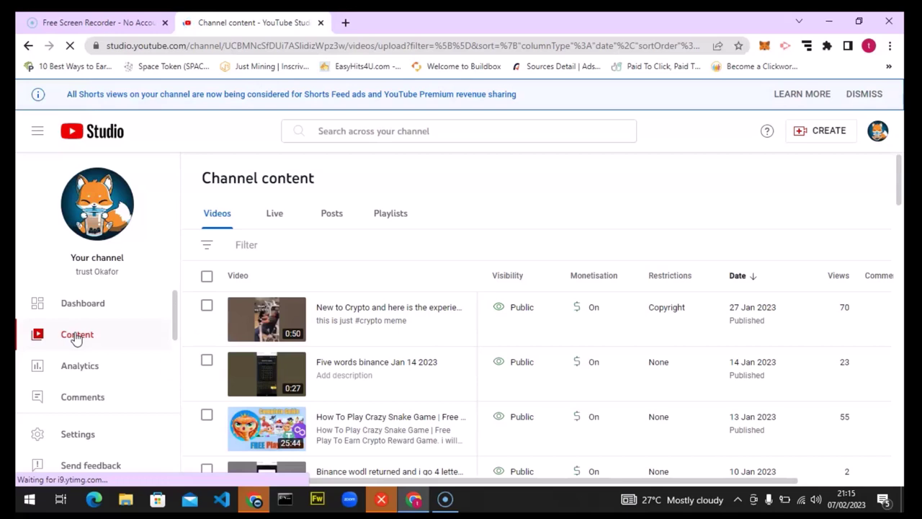
click(324, 441)
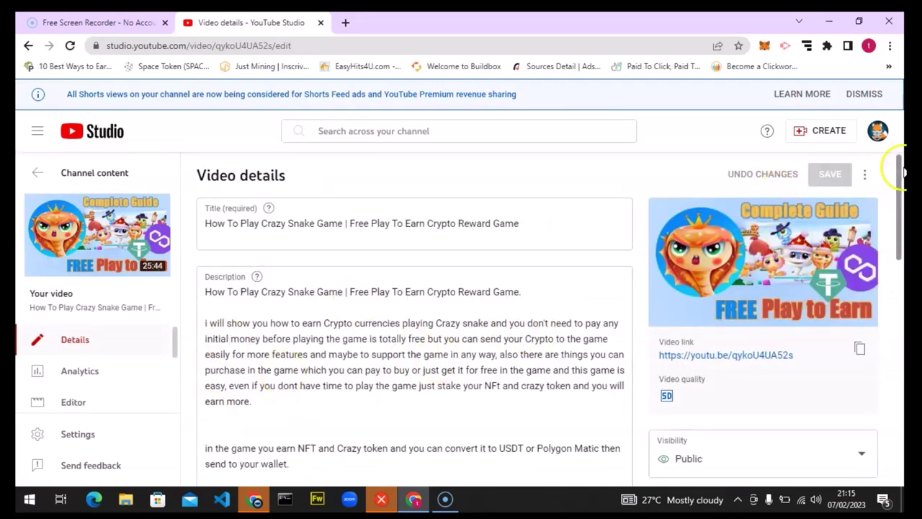
Scroll through the Crazy Snake Game video's details to check its End screen availability.
drag(902, 173, 902, 259)
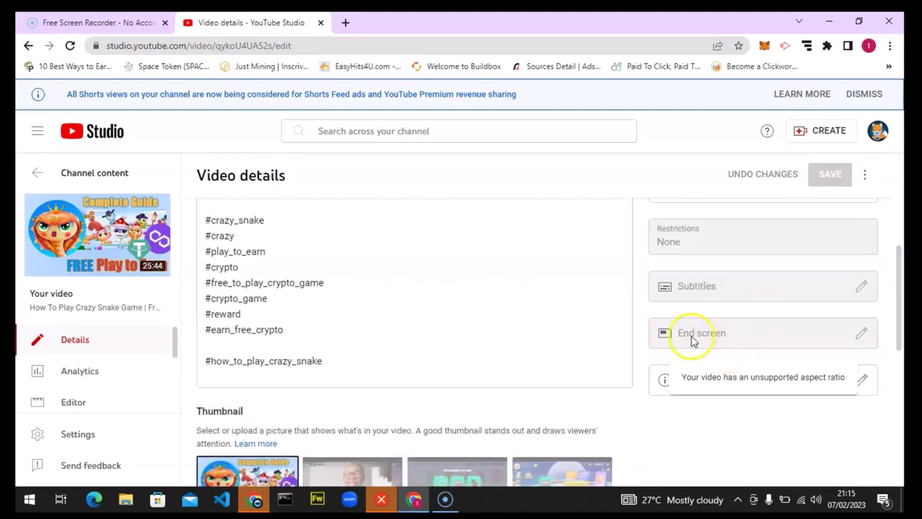
mouse_move(82, 233)
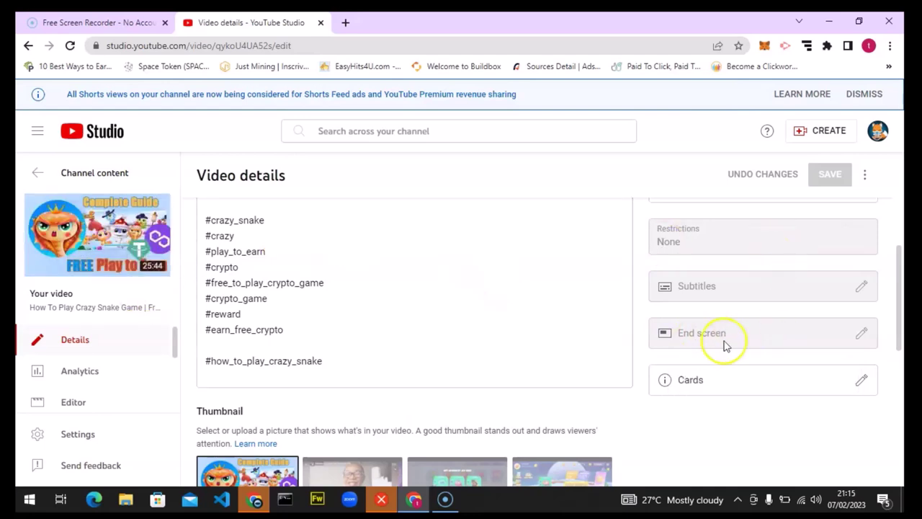
mouse_move(861, 345)
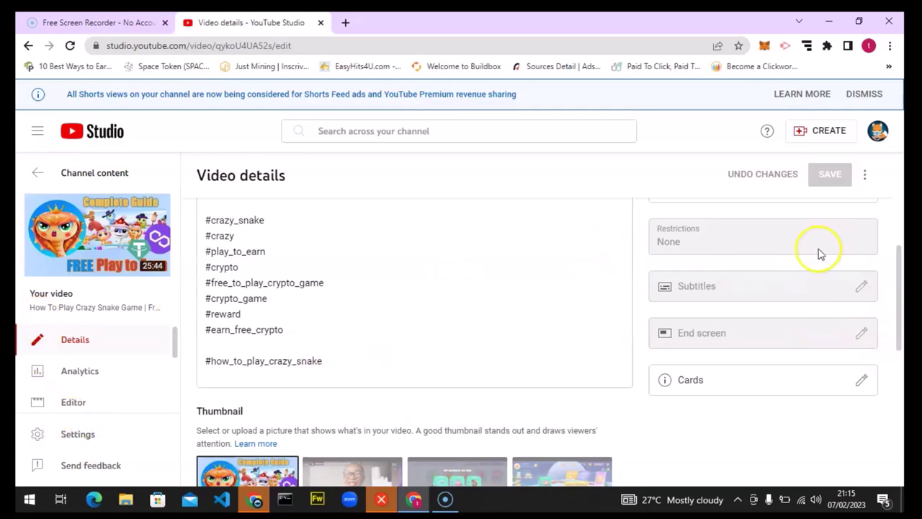
mouse_move(709, 328)
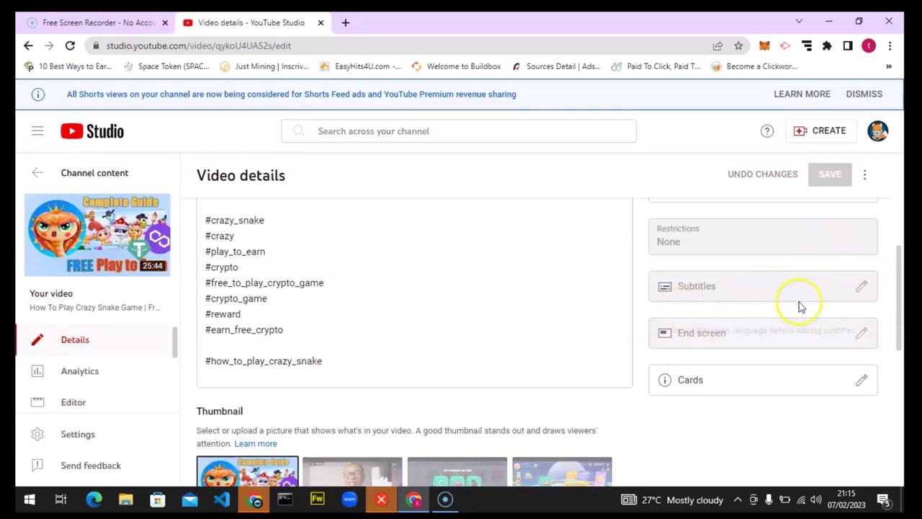
scroll(798, 305, down, 2)
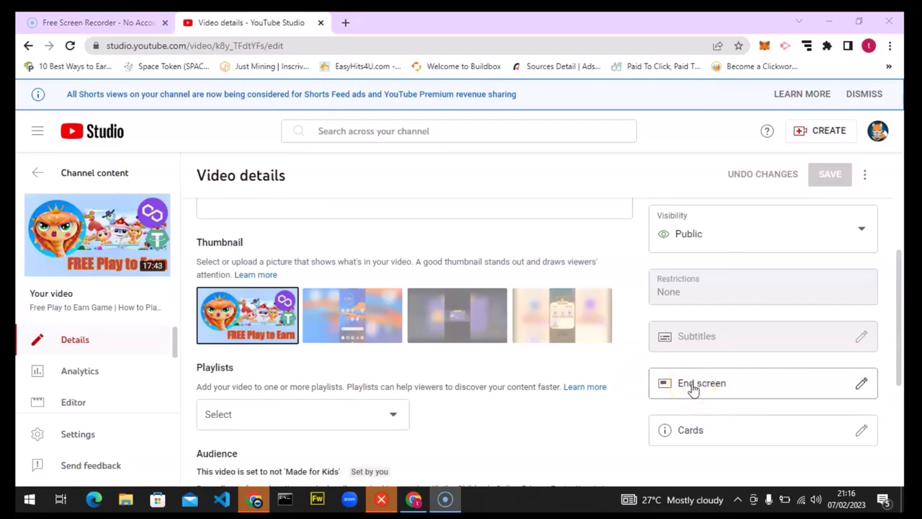
Open the End screen editor and apply the '1 video, 1 playlist, 1 subscribe' template.
click(693, 387)
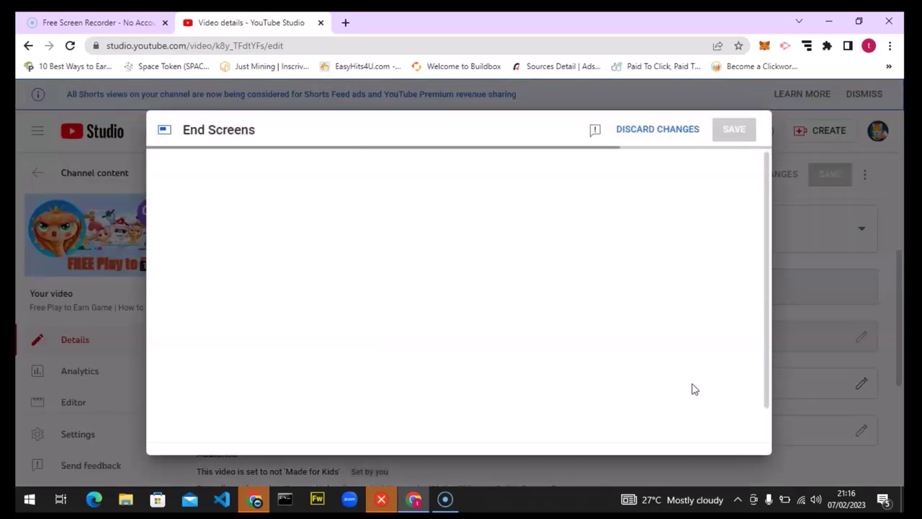
click(495, 340)
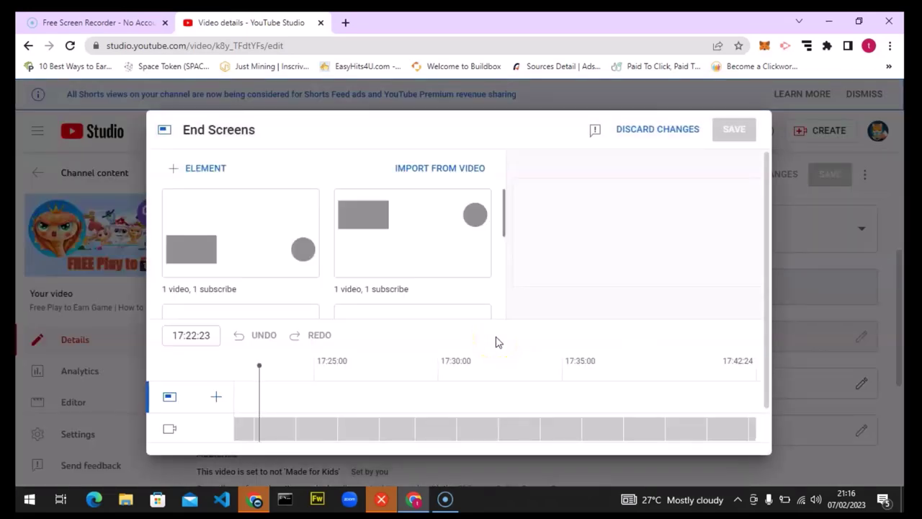
click(320, 229)
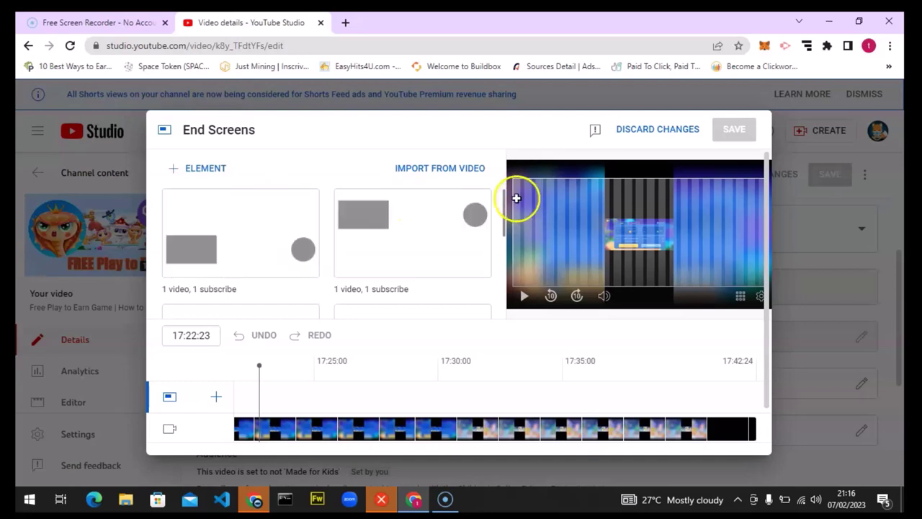
drag(508, 202, 513, 305)
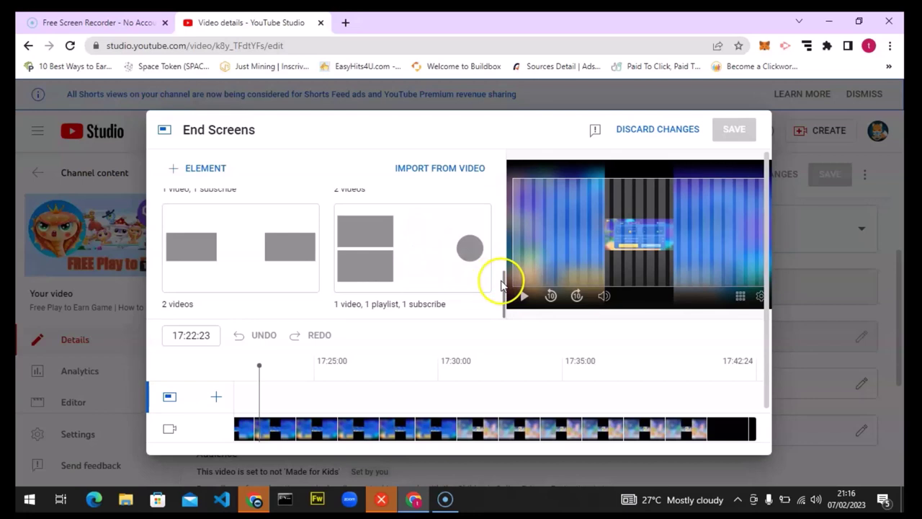
drag(500, 274, 502, 308)
click(408, 252)
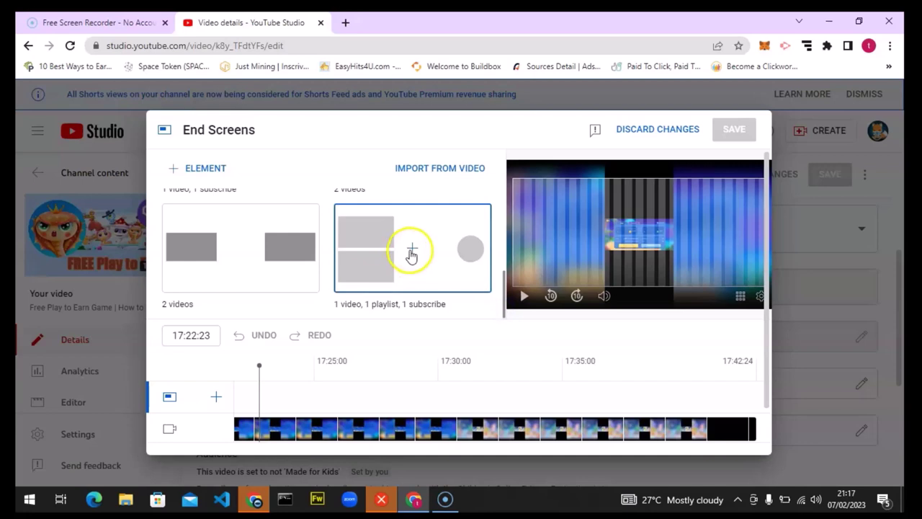
Delete the end screen's playlist element without choosing a playlist for it.
drag(577, 264, 638, 245)
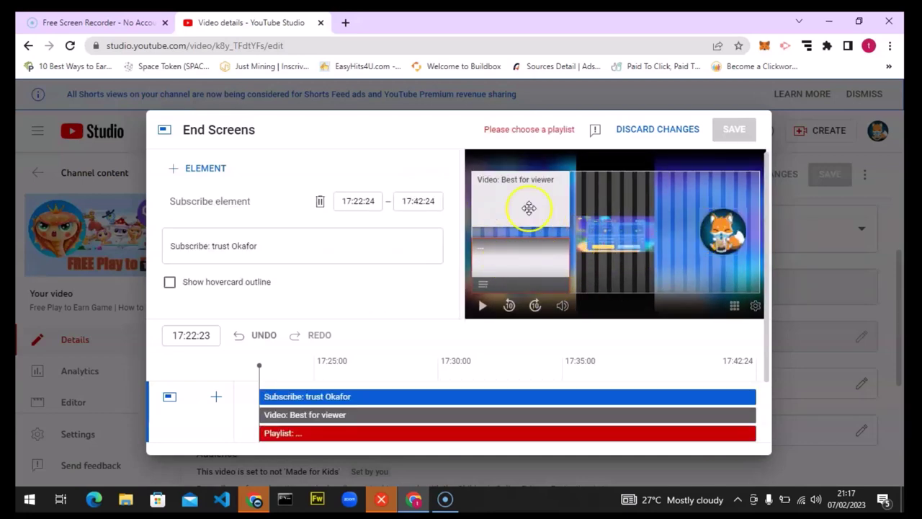
drag(533, 204, 518, 242)
click(519, 242)
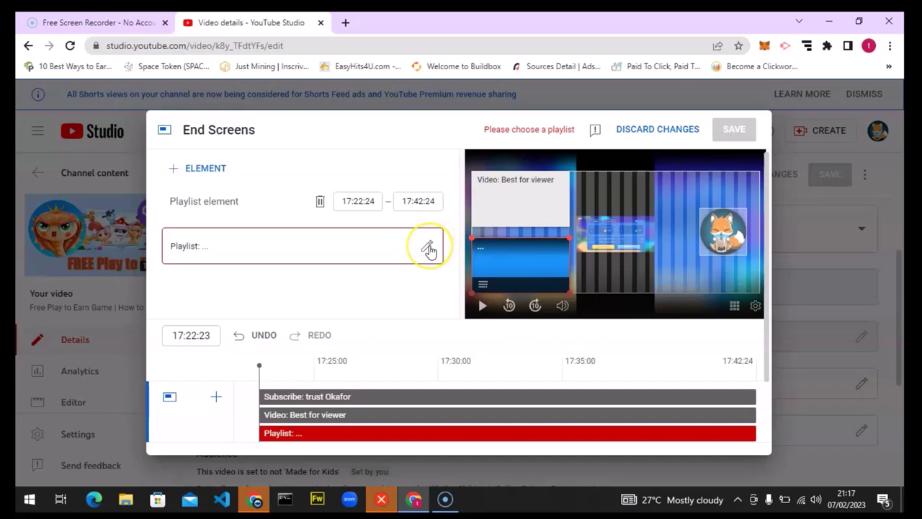
click(429, 248)
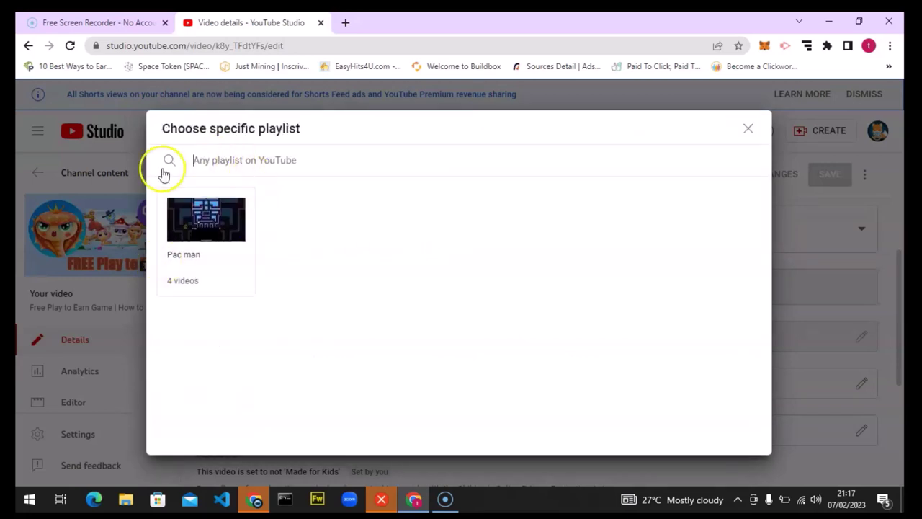
click(748, 129)
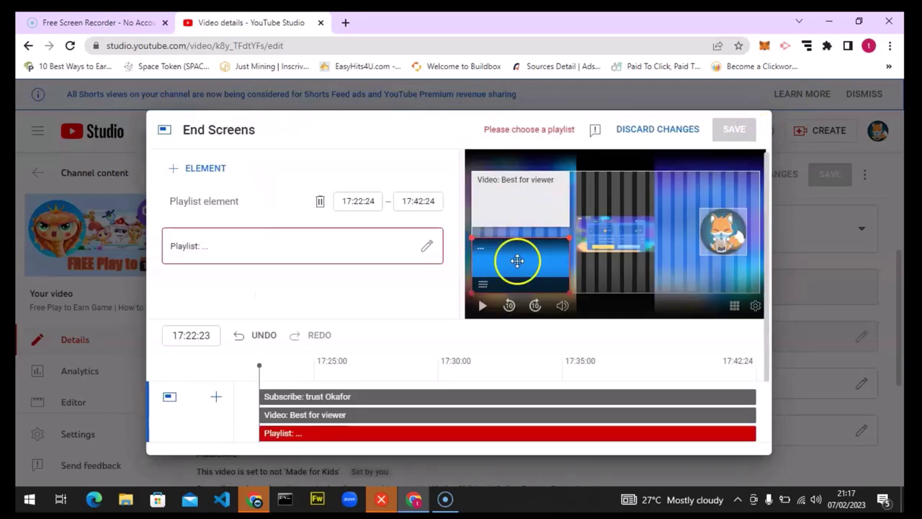
click(320, 204)
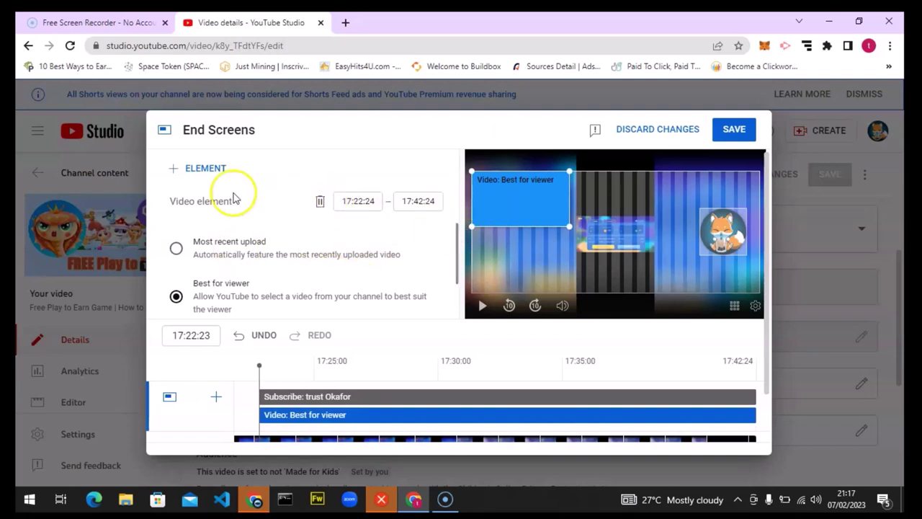
Add a Video element set to the specific video 'How To Play Crazy Snake Game'.
click(179, 174)
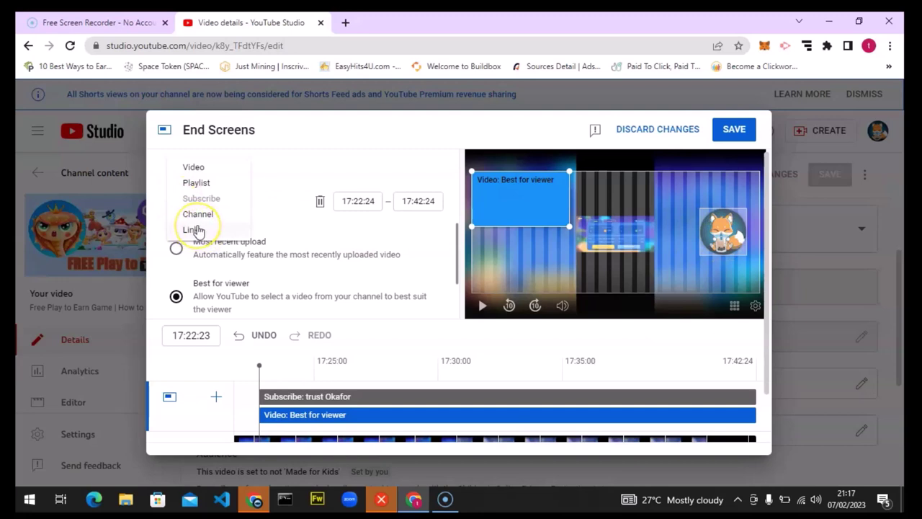
click(189, 167)
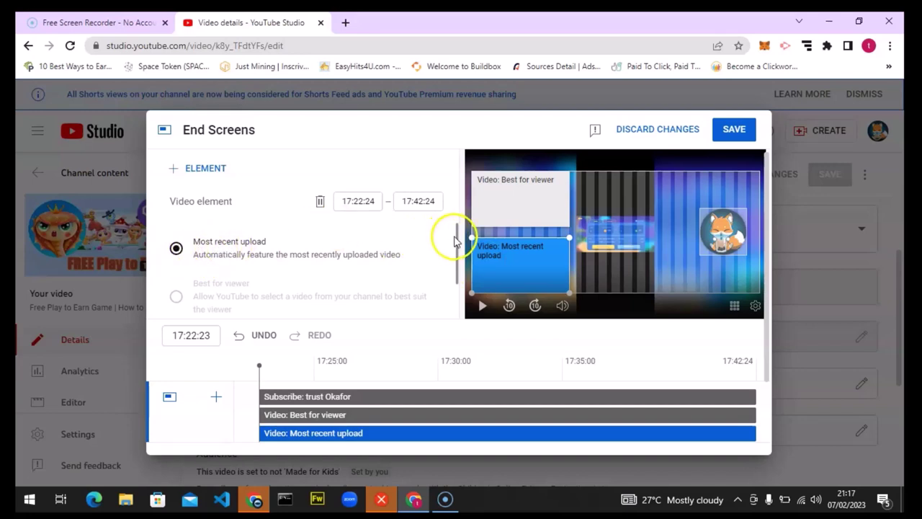
drag(455, 249, 455, 297)
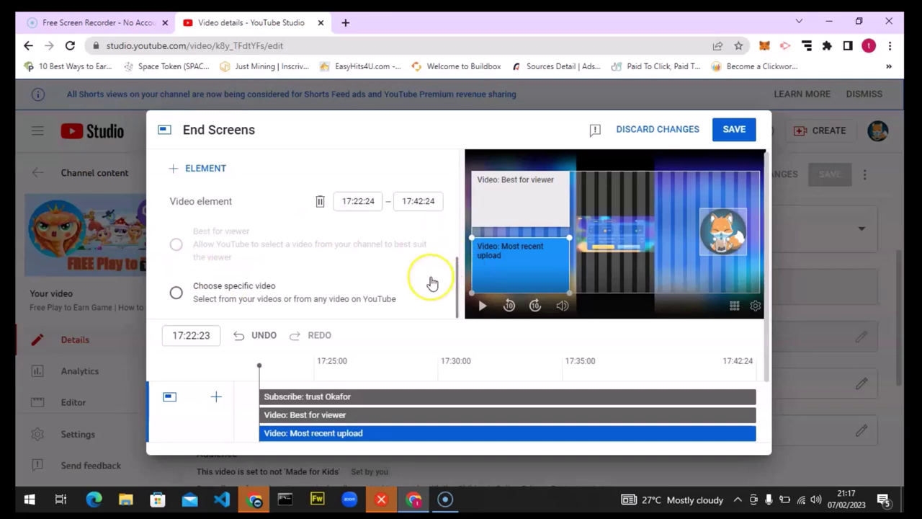
click(228, 293)
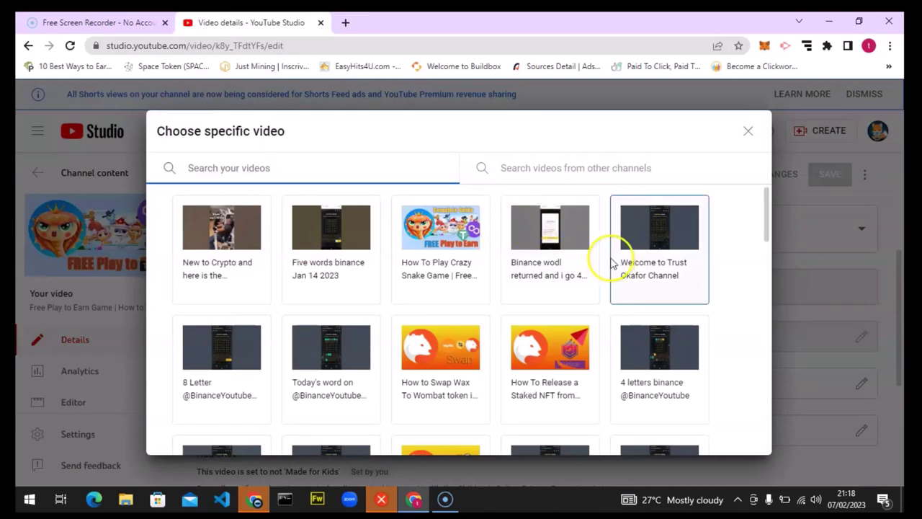
click(454, 247)
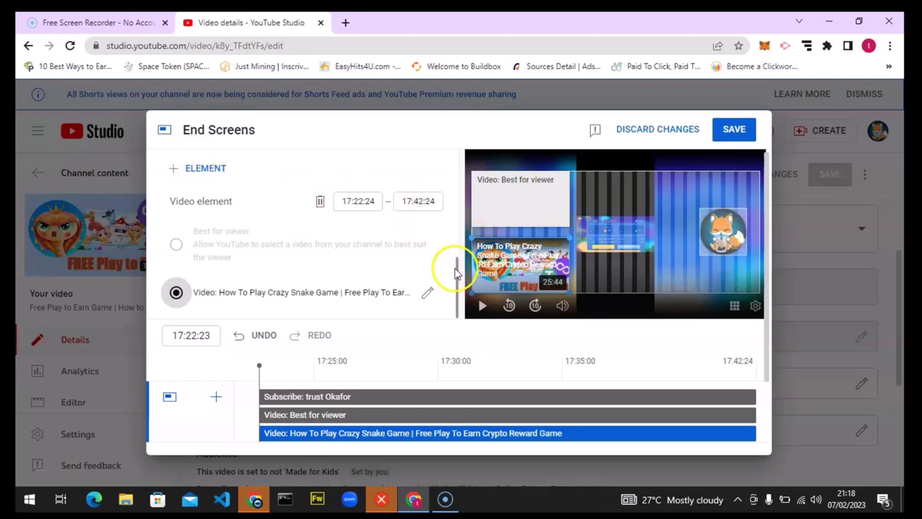
Add a TS Tech Talk channel element and move it to the preview's lower right.
click(191, 167)
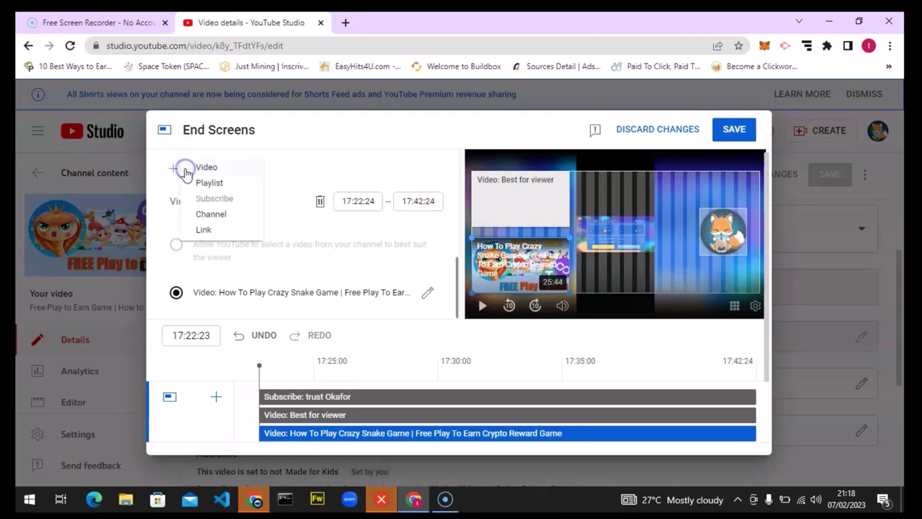
click(224, 216)
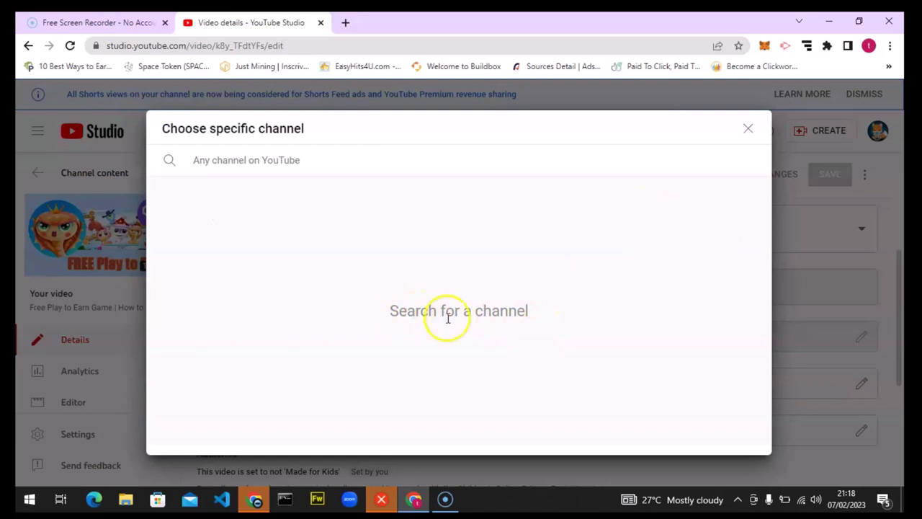
click(271, 159)
text(ts)
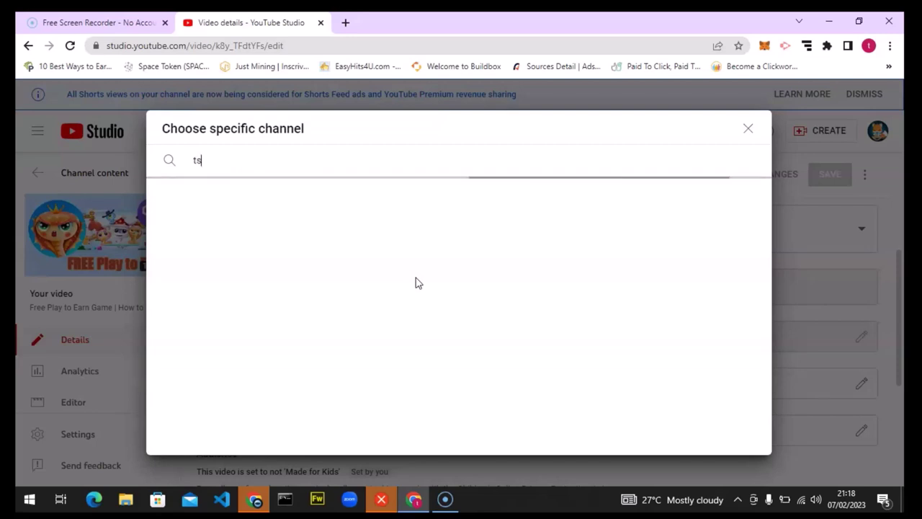
text( tech talk)
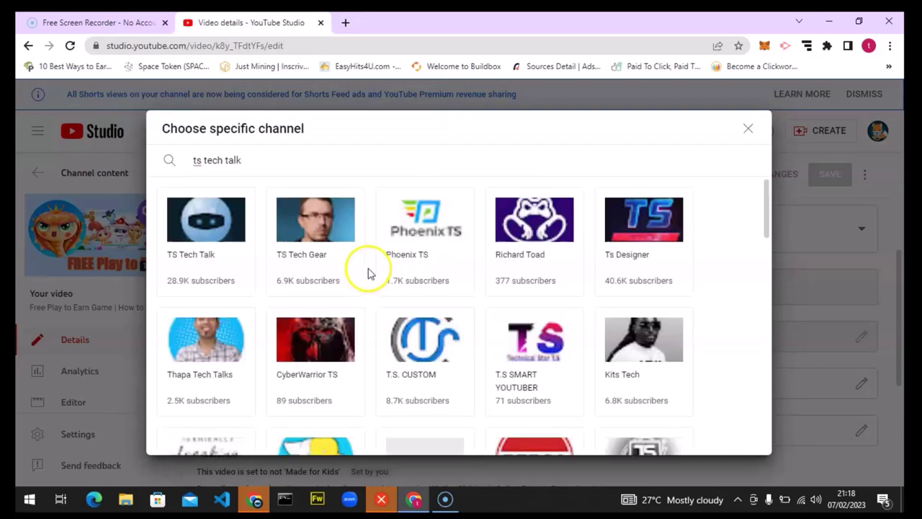
click(207, 227)
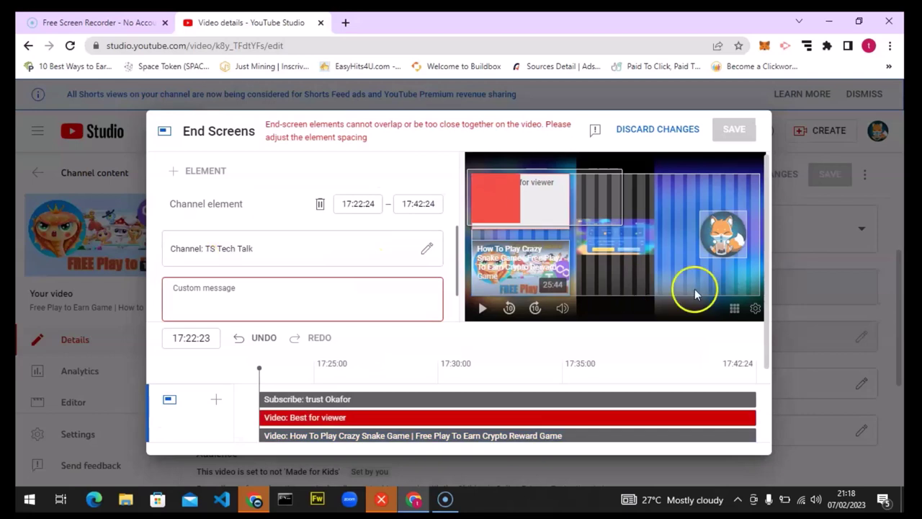
drag(533, 198, 588, 197)
Give the channel element the custom message 'My main channel' and save the end screen.
click(234, 295)
text(My main channel)
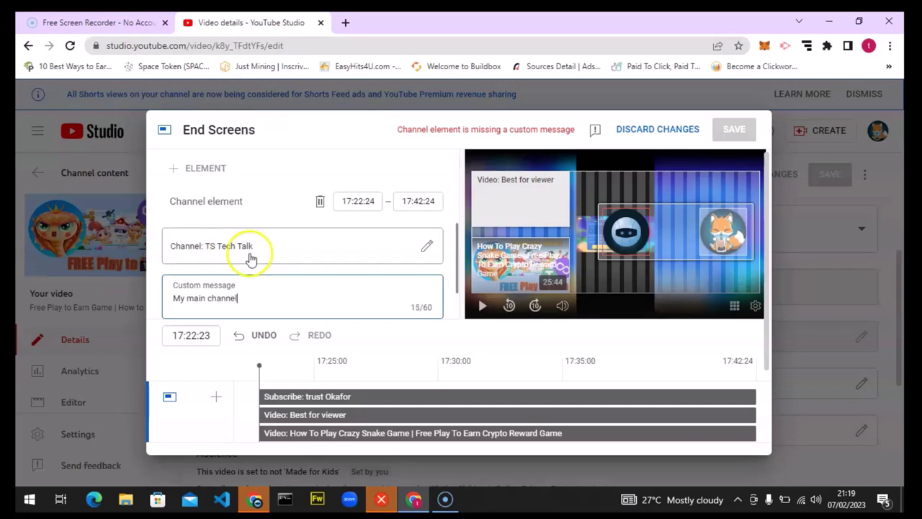
scroll(264, 249, down, 1)
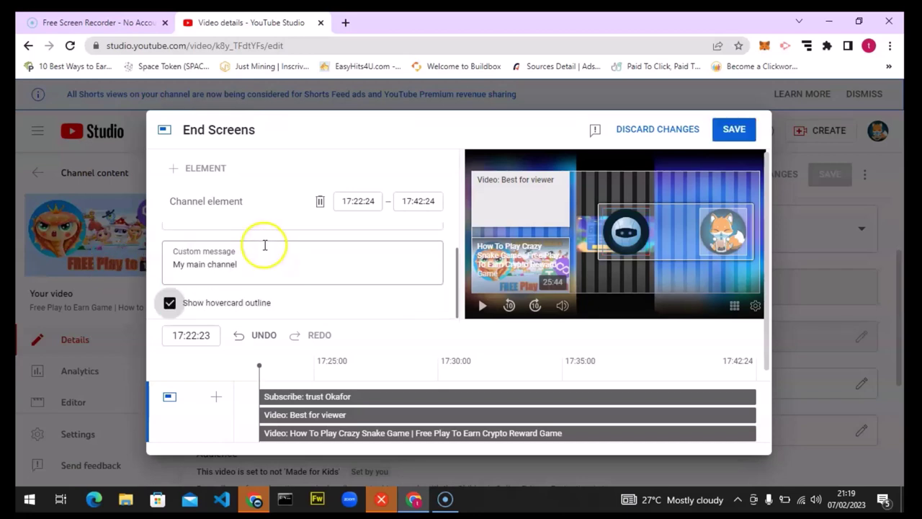
click(732, 131)
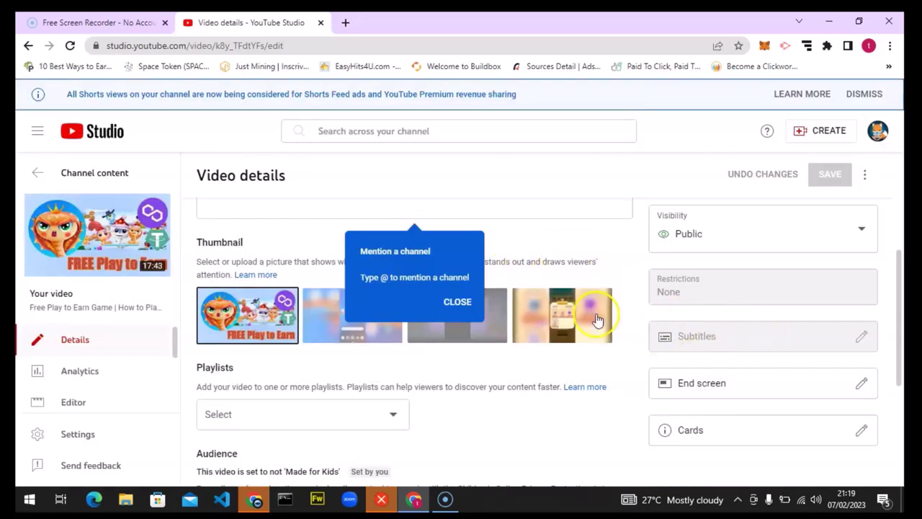
Close the Mention a channel tip and open the Cards editor from Video details.
click(456, 306)
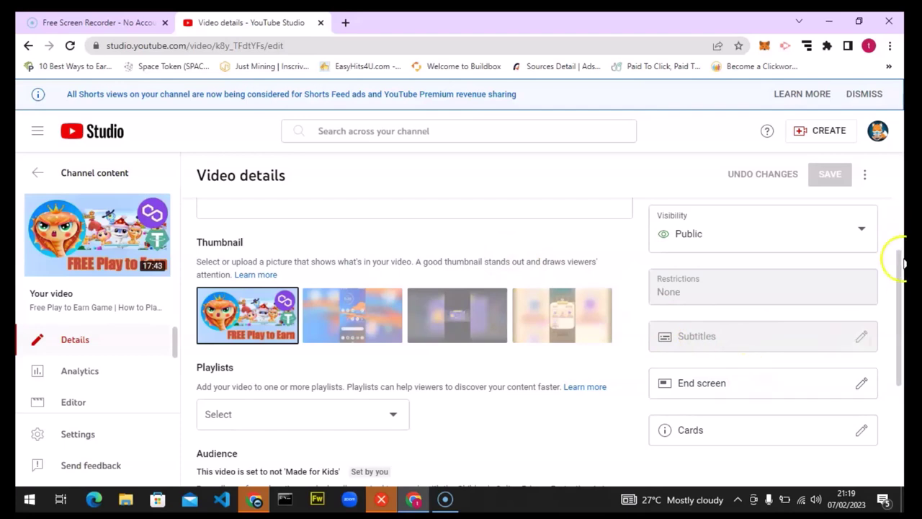
scroll(901, 254, up, 1)
drag(901, 254, 899, 218)
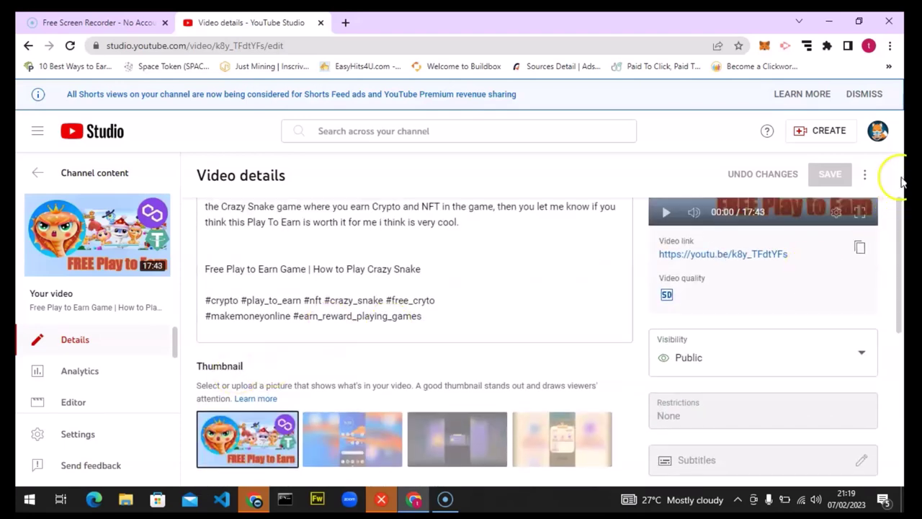
drag(901, 214, 901, 324)
click(749, 290)
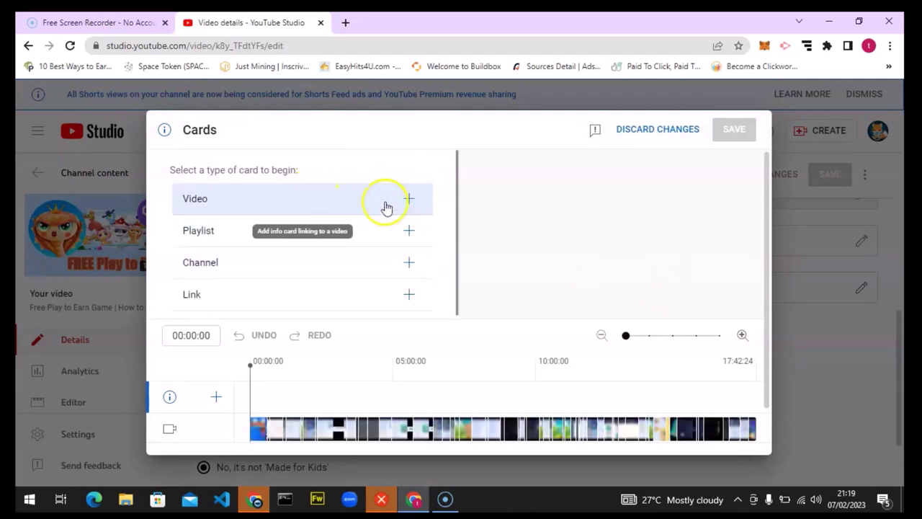
Add a video card for 'How To Play Crazy Snake Game' at 01:53:03.
click(304, 392)
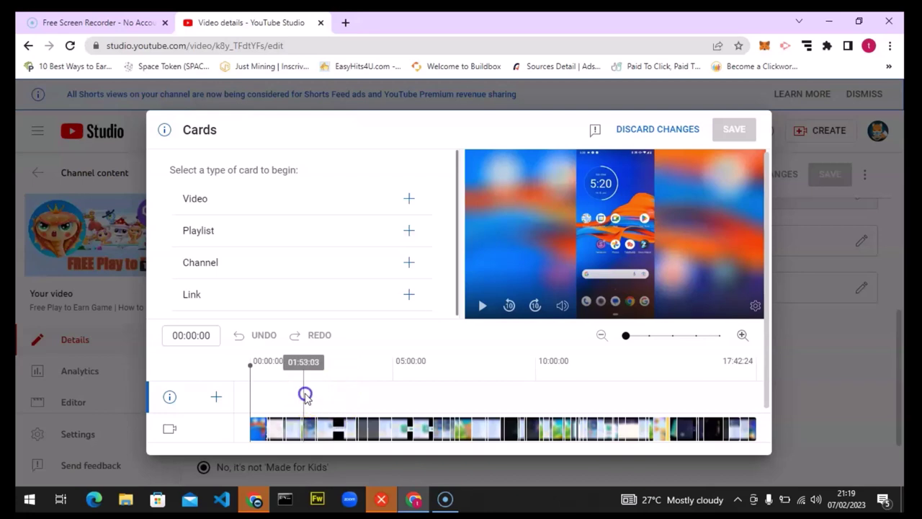
click(219, 398)
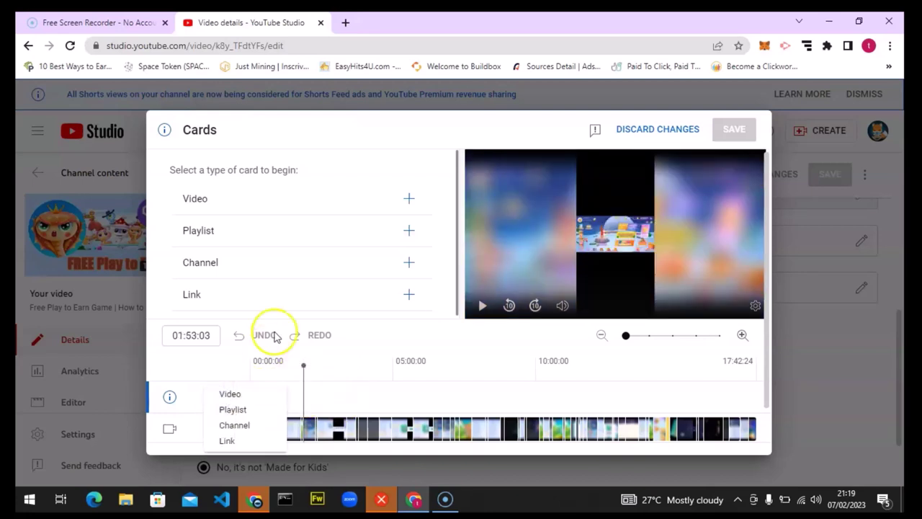
click(230, 396)
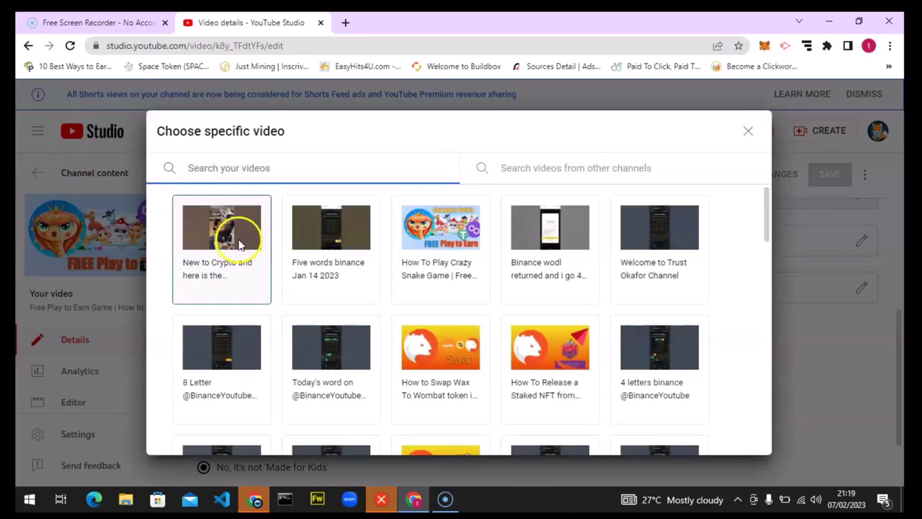
click(444, 231)
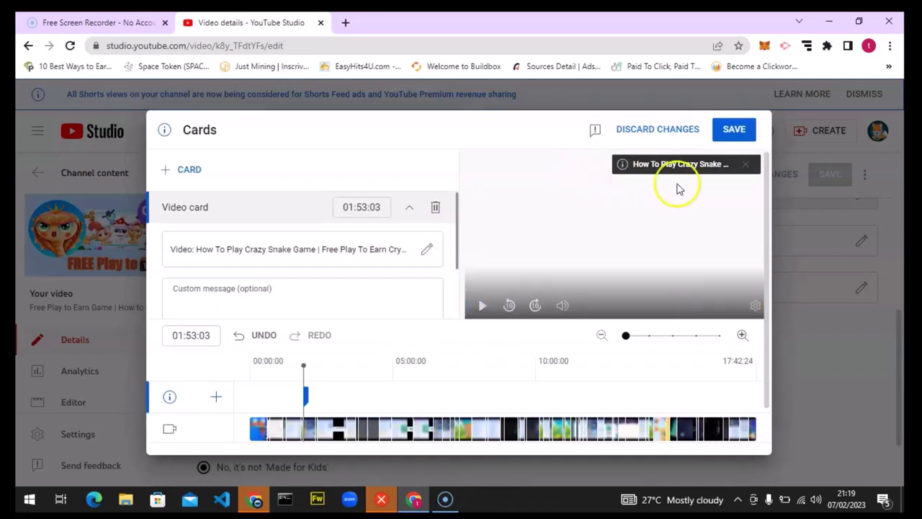
click(265, 288)
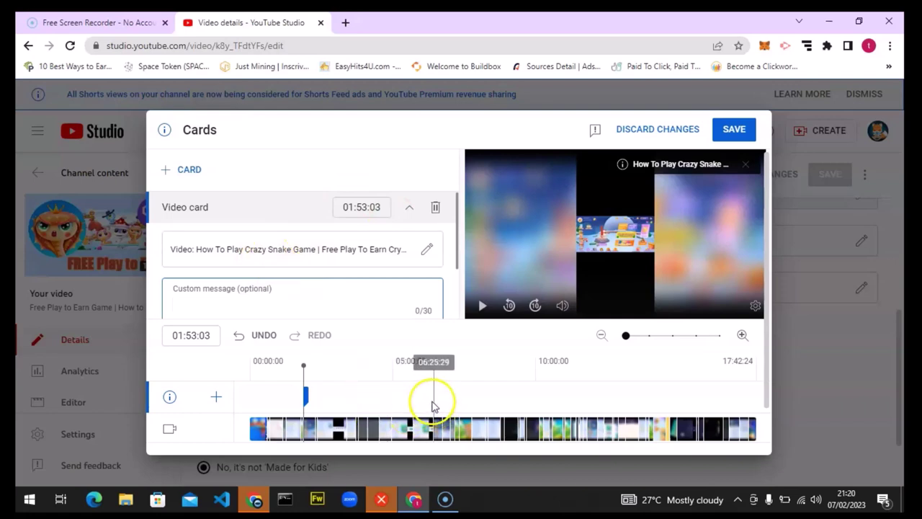
Add a video card for 'How to Swap Wax To Wombat token in Wombplay' at 06:33:14.
click(437, 405)
click(216, 400)
click(241, 396)
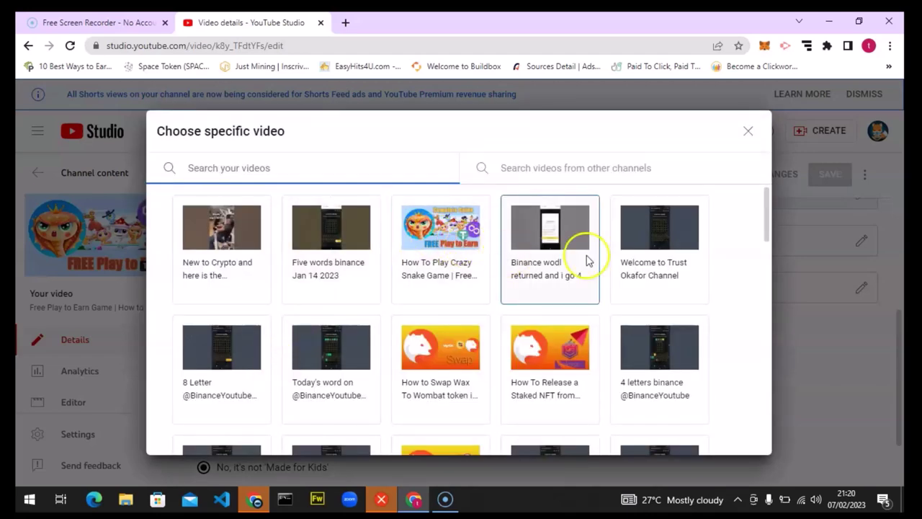
drag(765, 226, 762, 245)
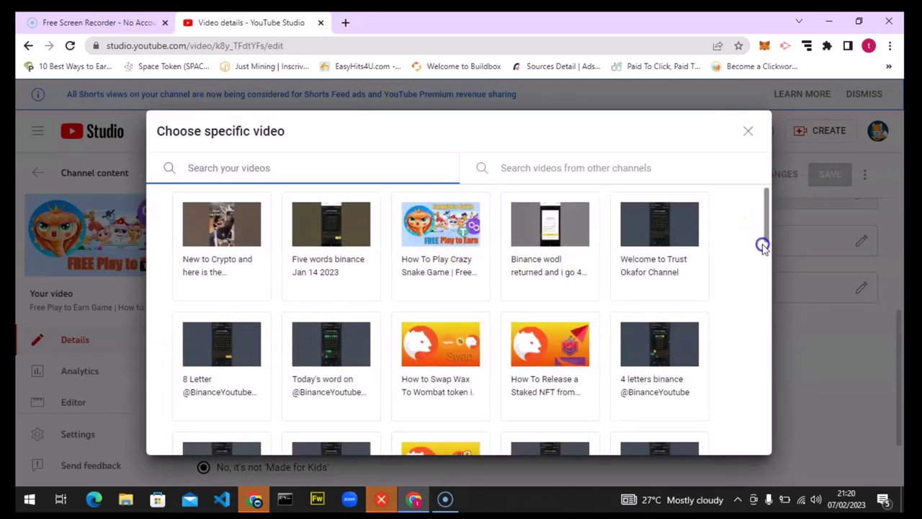
scroll(562, 281, down, 1)
click(465, 292)
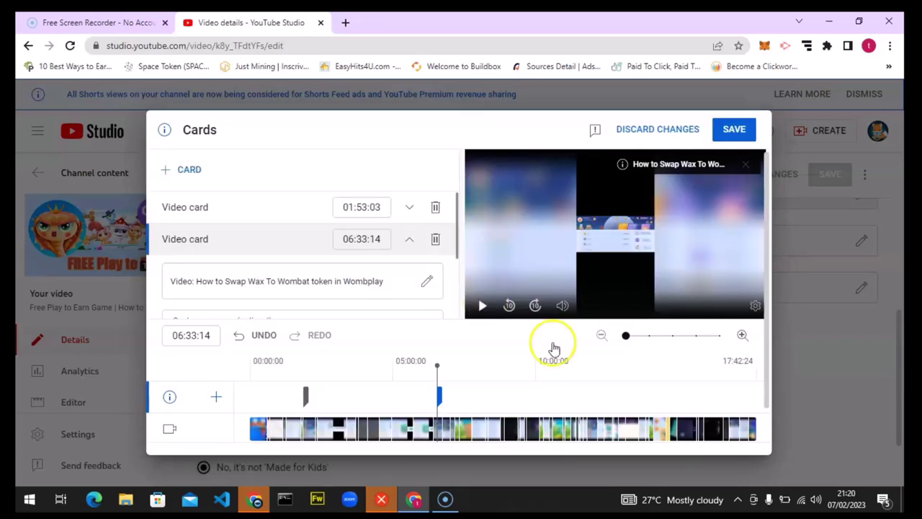
Add a video card for 'How To Release a Staked NFT' at 11:36:18.
click(582, 406)
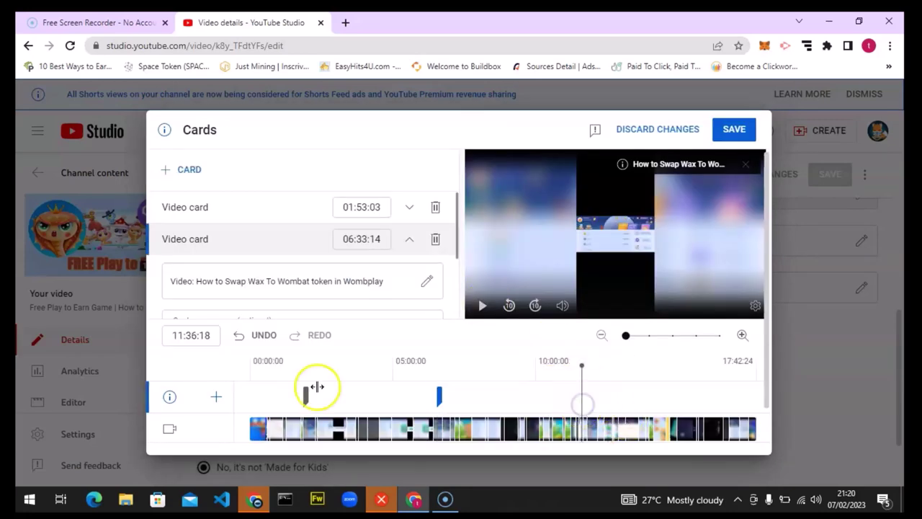
click(218, 397)
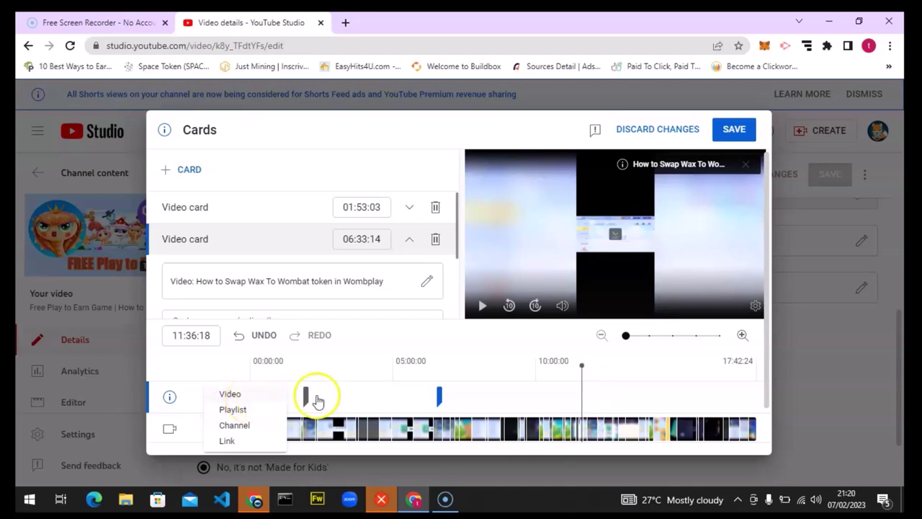
click(229, 395)
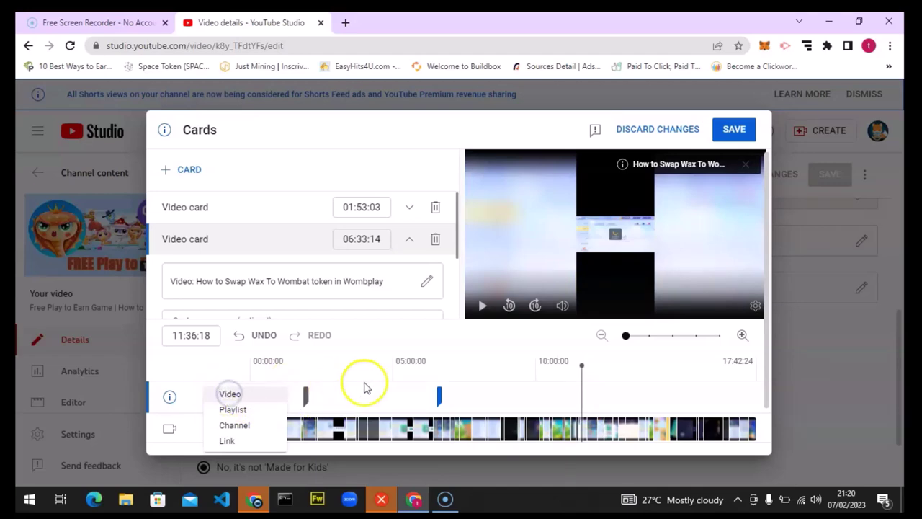
click(230, 397)
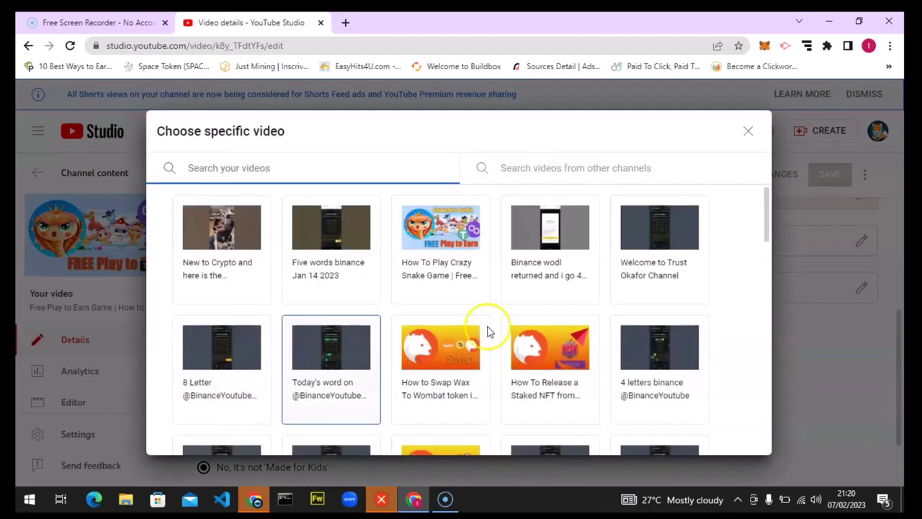
click(571, 344)
Add a video card for 'How to Add more Crypto' at 15:43:20.
click(700, 389)
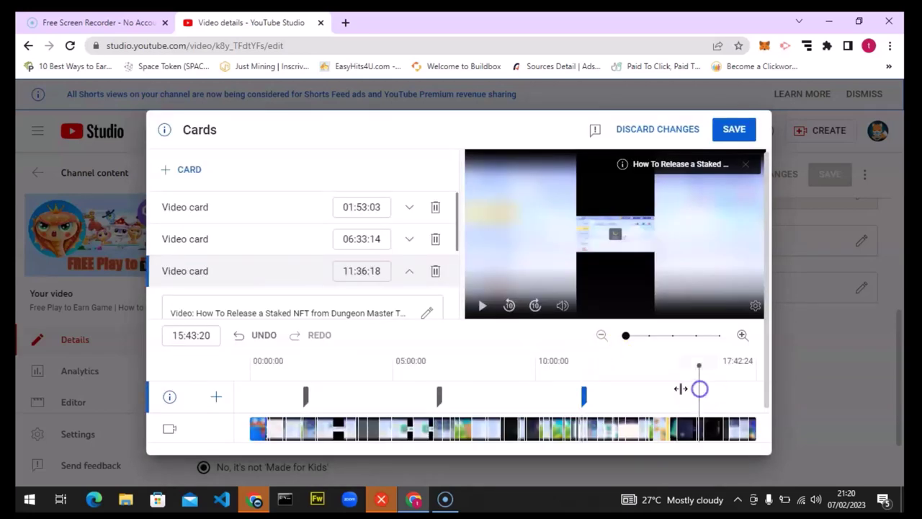
click(216, 396)
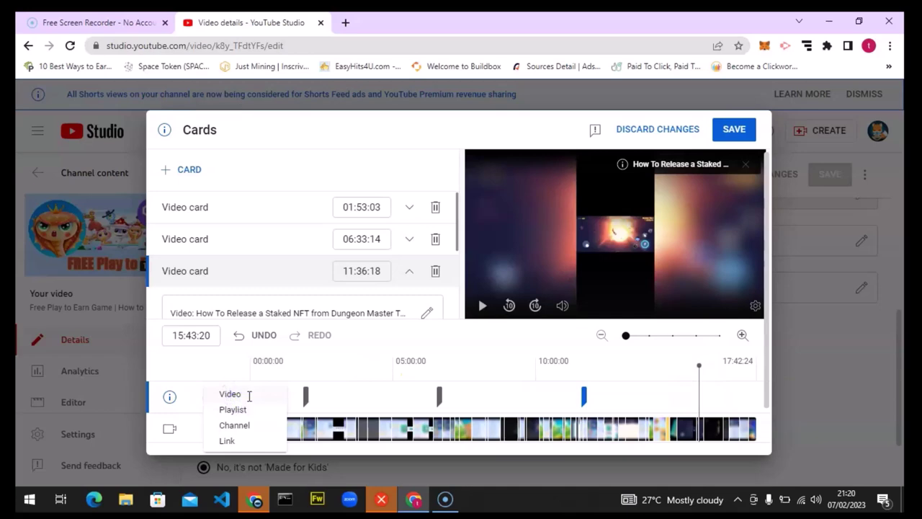
click(249, 395)
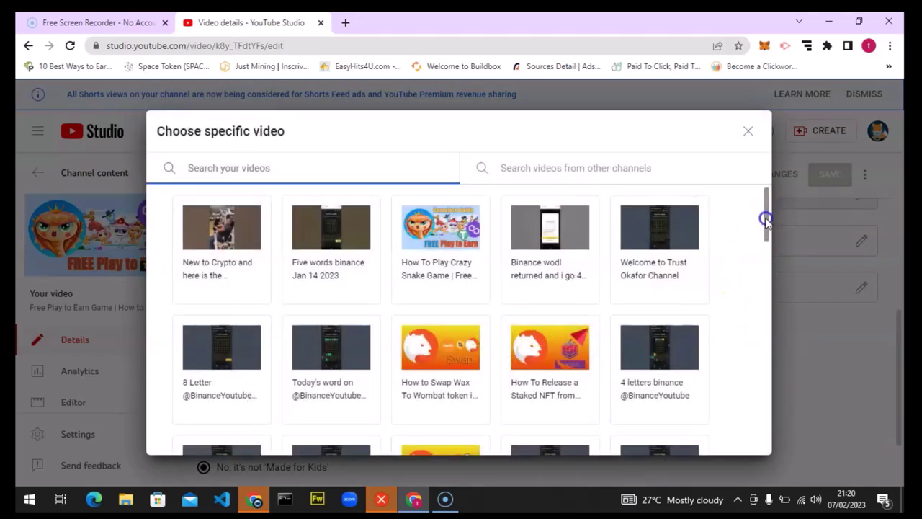
scroll(767, 223, down, 2)
click(448, 372)
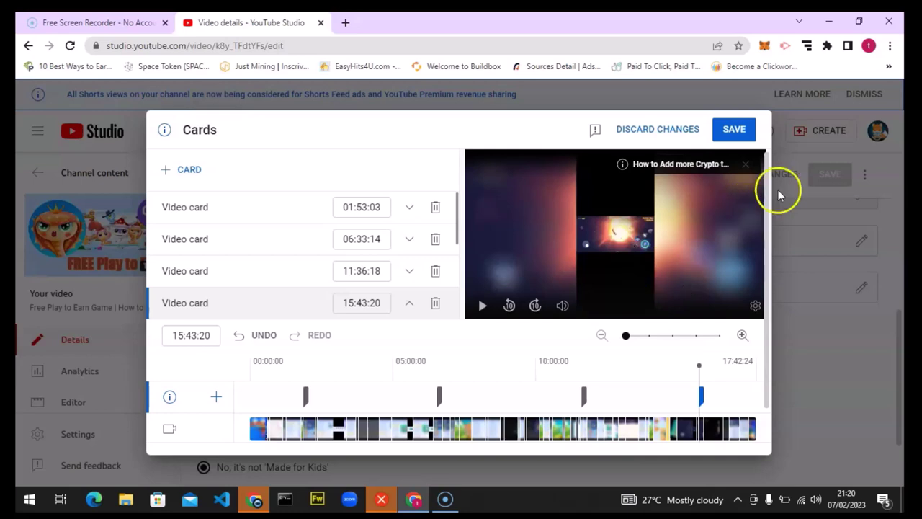
Save the four video cards and return to the Channel content list.
click(734, 131)
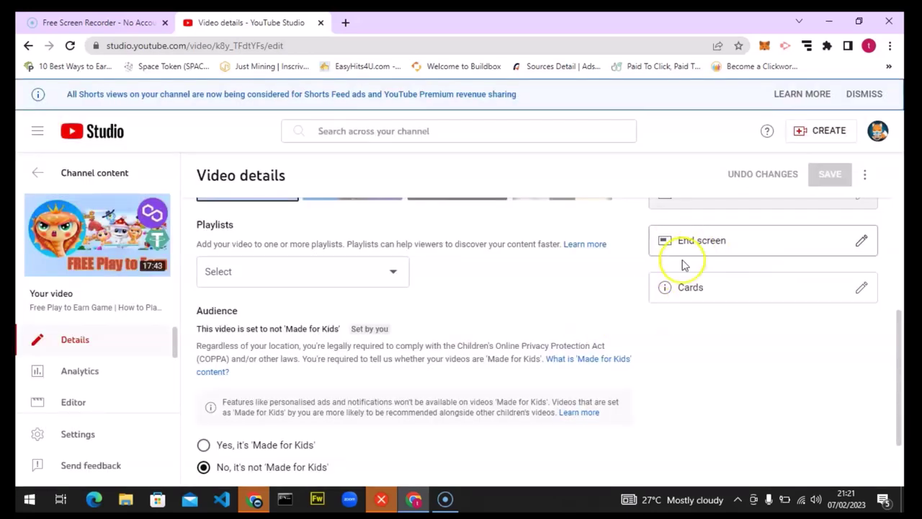
drag(899, 343, 899, 209)
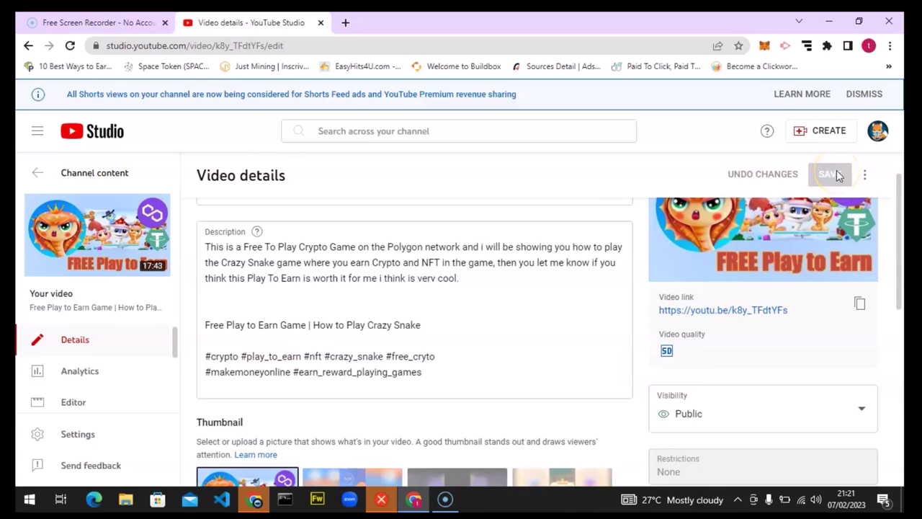
click(40, 177)
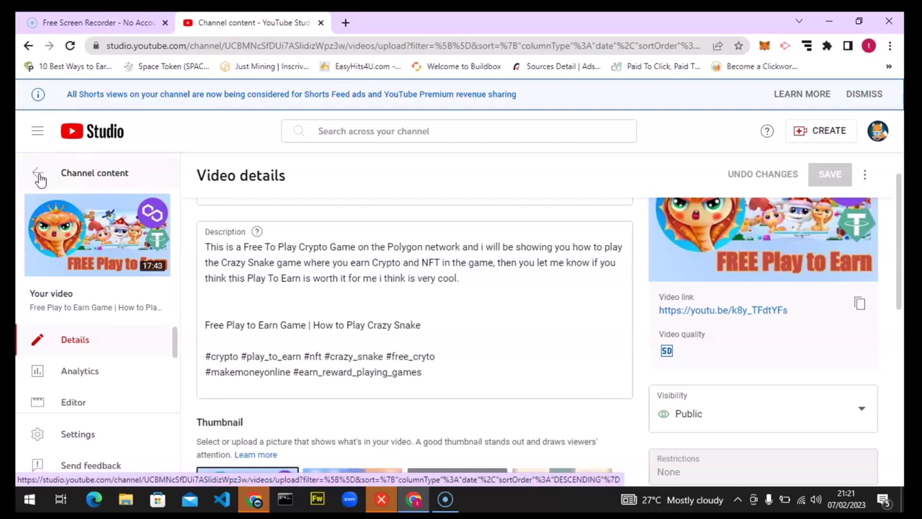